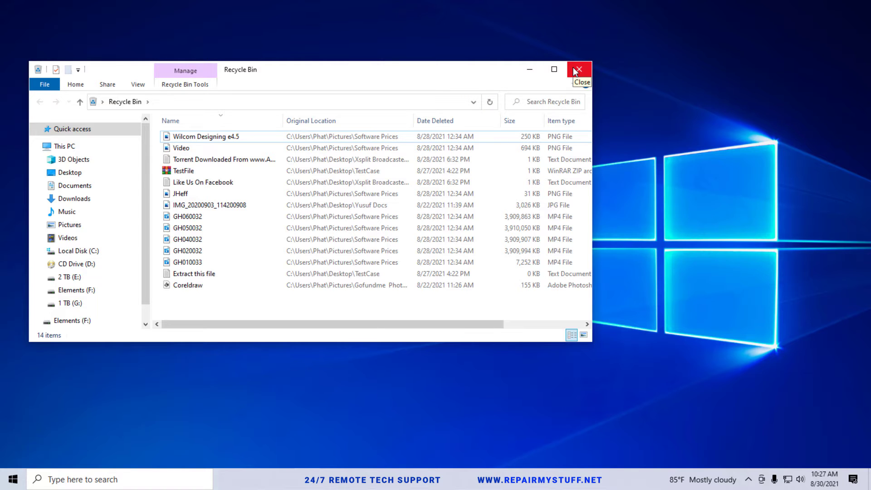
Close the Recycle Bin window and search Google for "recuva" in the browser.
left_click(575, 70)
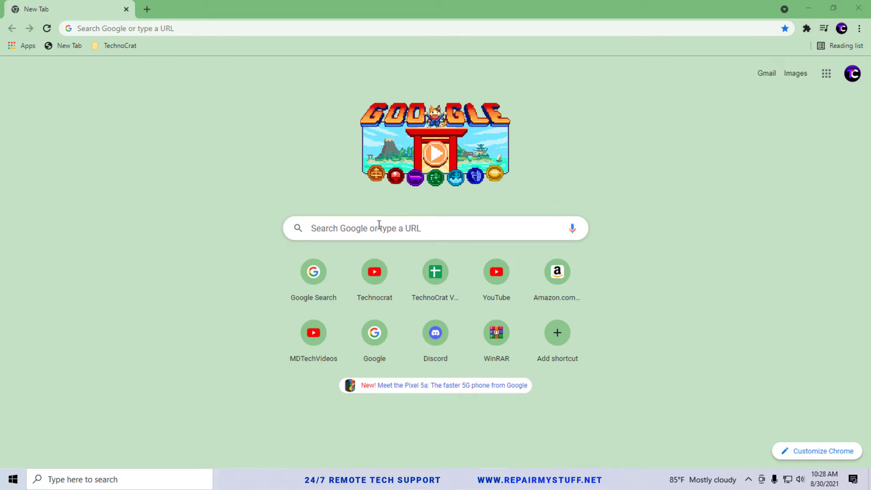
left_click(346, 236)
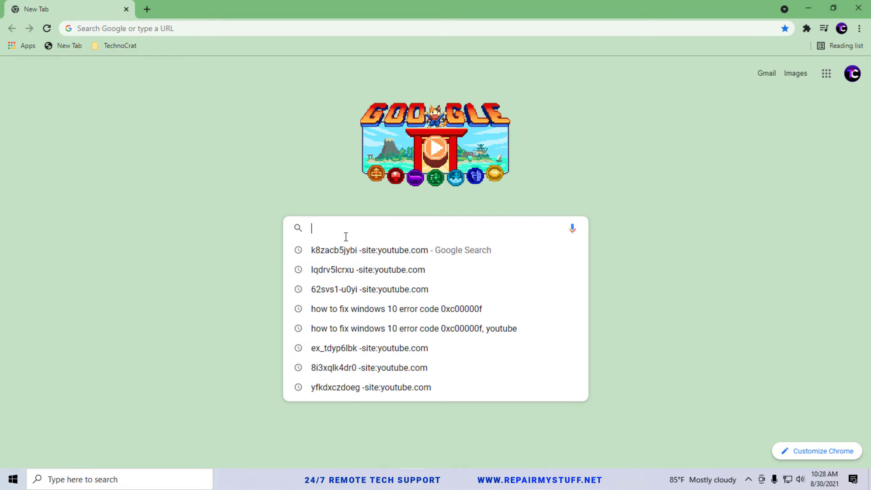
type("recuva")
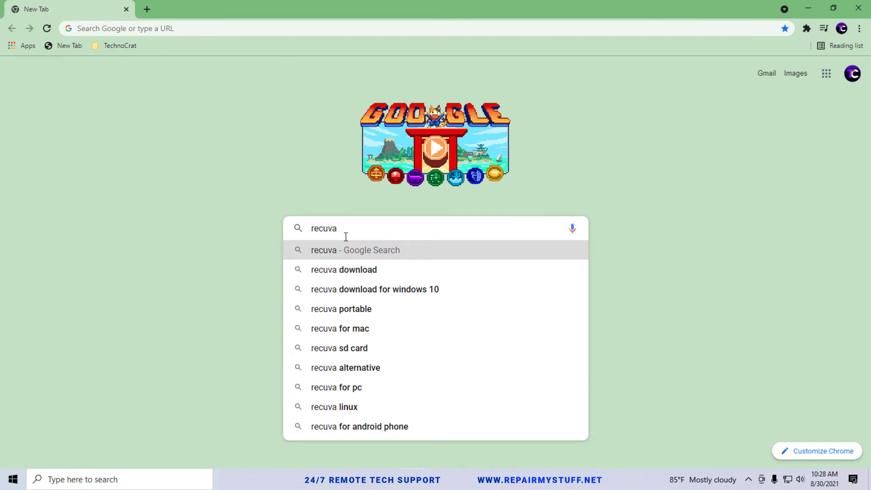
key("Return")
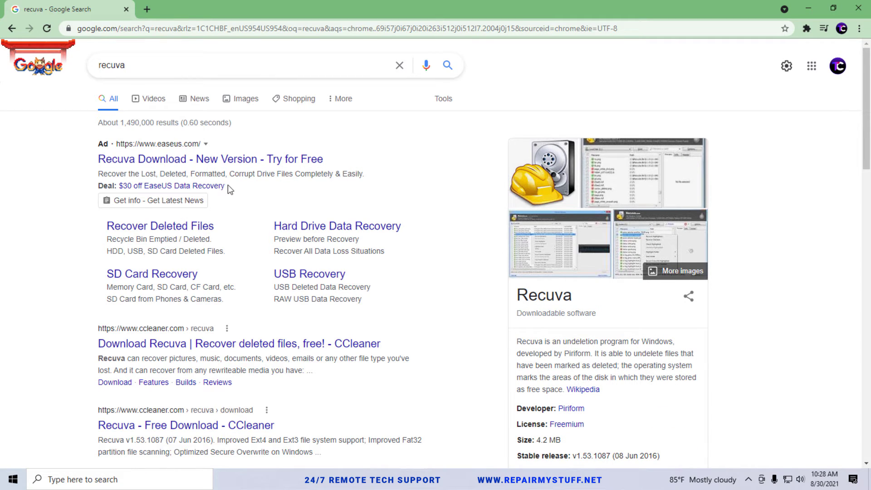
Look through the search results and open the Softonic "Recuva - Download" page.
scroll(229, 188, "down", 8)
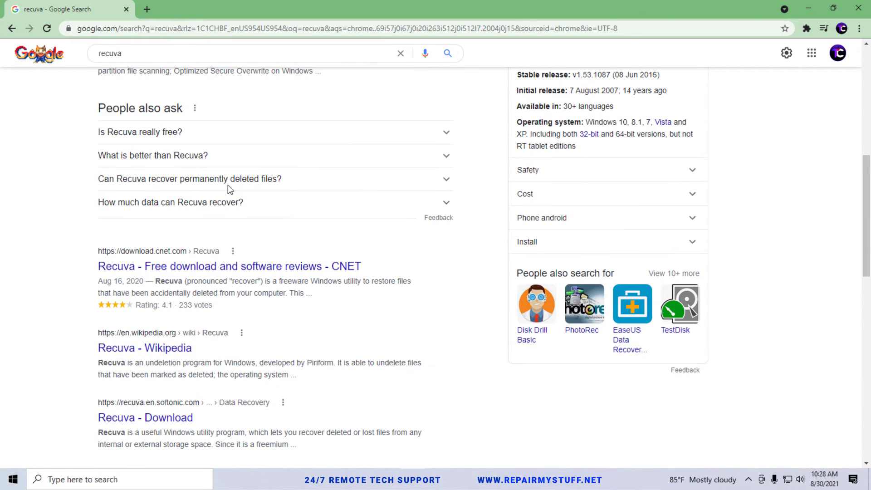
scroll(227, 184, "down", 5)
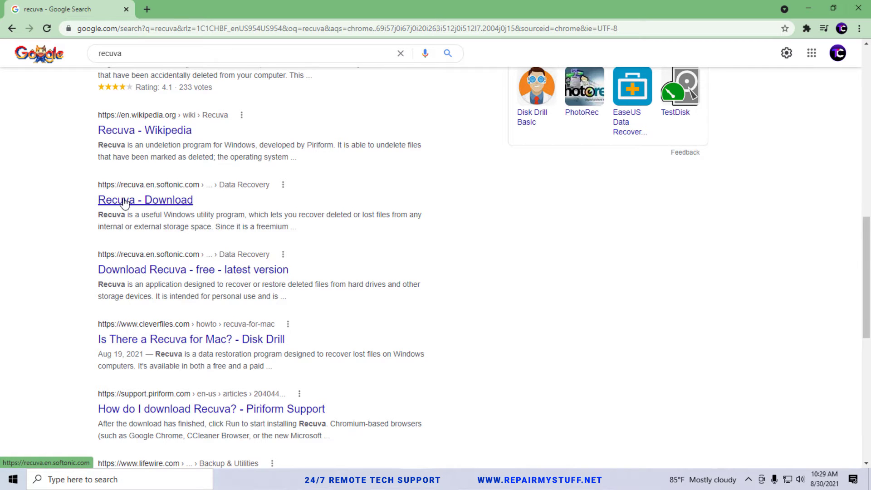
scroll(125, 203, "up", 13)
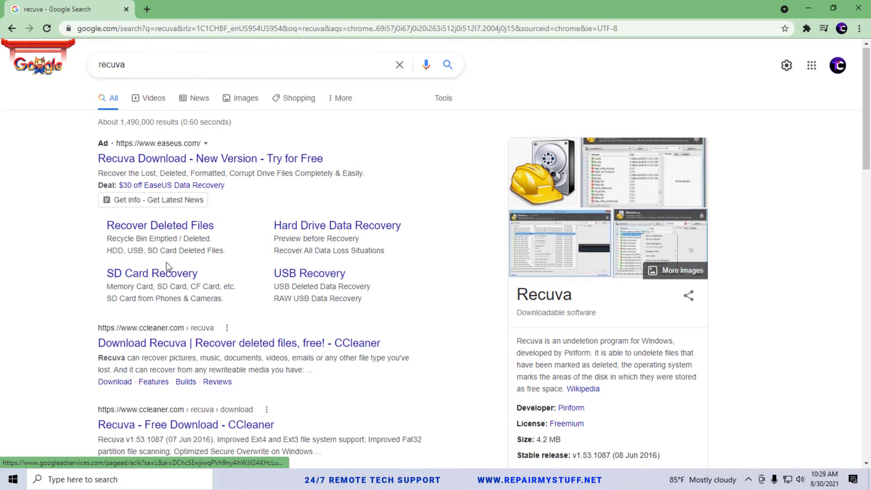
scroll(172, 268, "down", 5)
scroll(168, 276, "down", 3)
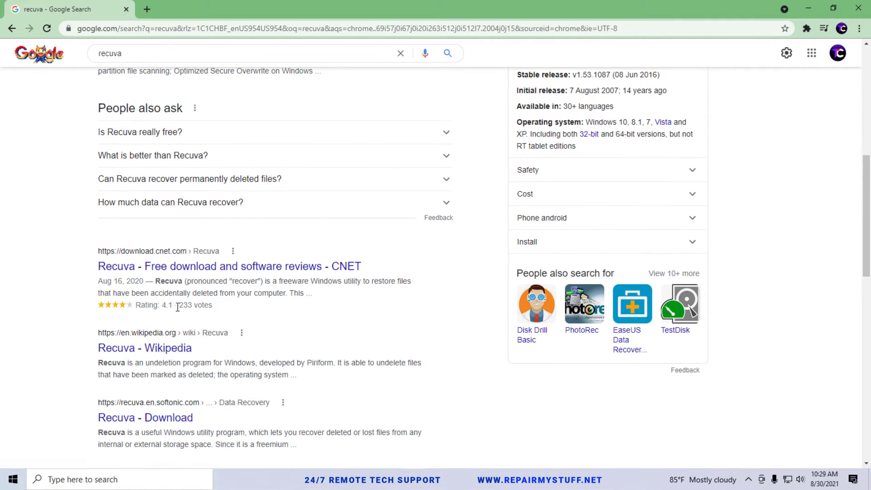
scroll(157, 277, "down", 1)
scroll(200, 293, "down", 2)
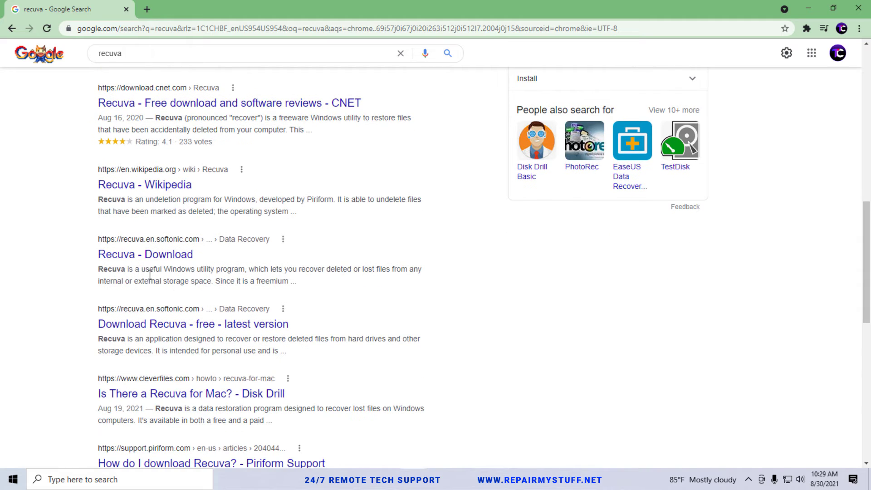
left_click(136, 255)
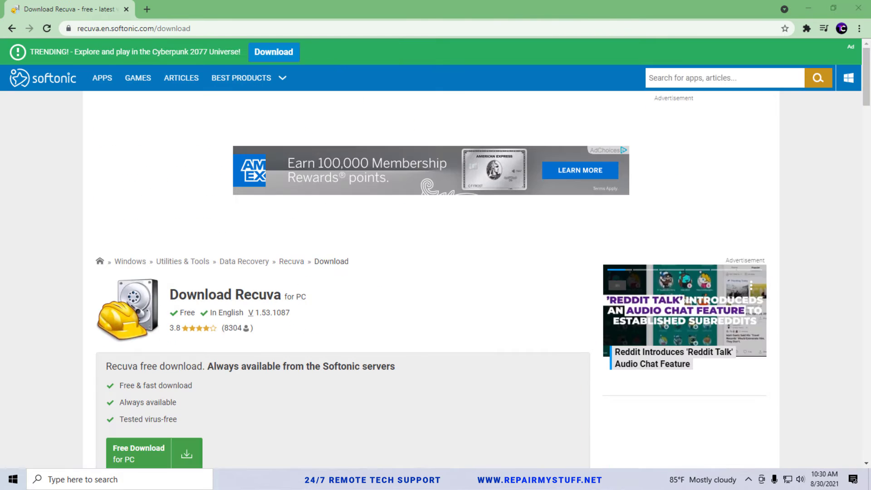
Download the free Recuva installer for PC, declining the WinZip offer and dismissing the site's notification request.
scroll(129, 119, "down", 1)
scroll(128, 120, "down", 1)
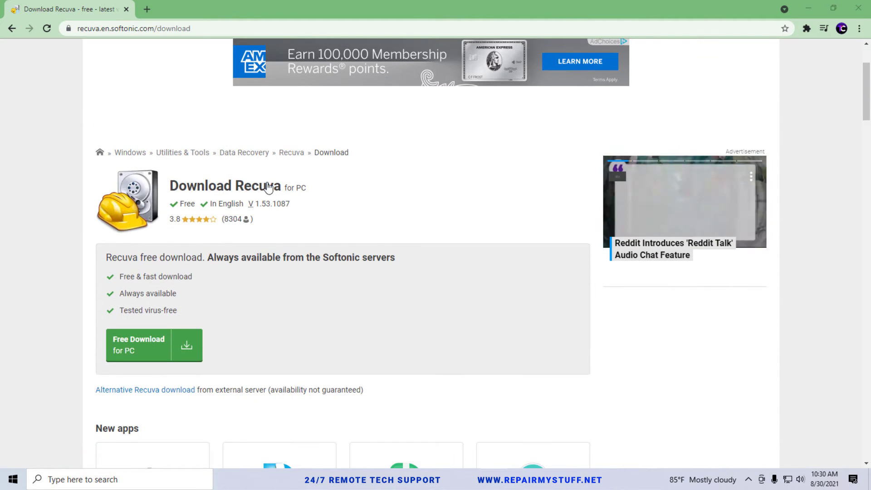
left_click(183, 352)
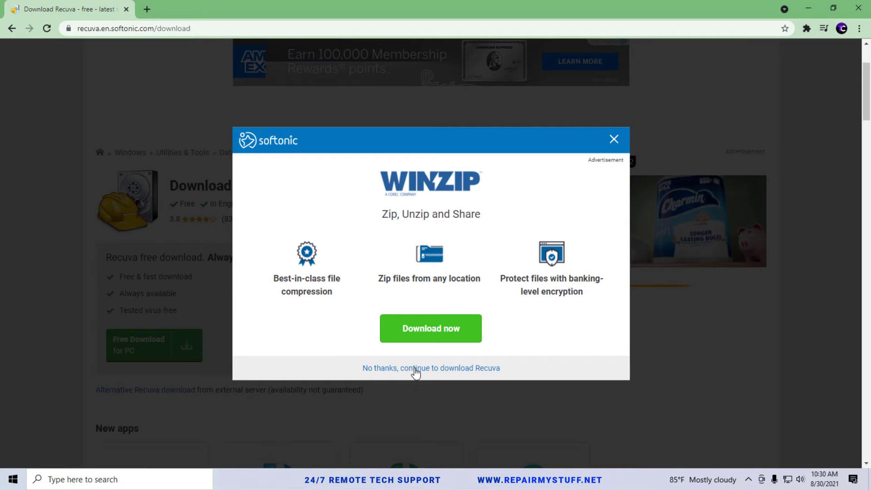
left_click(392, 368)
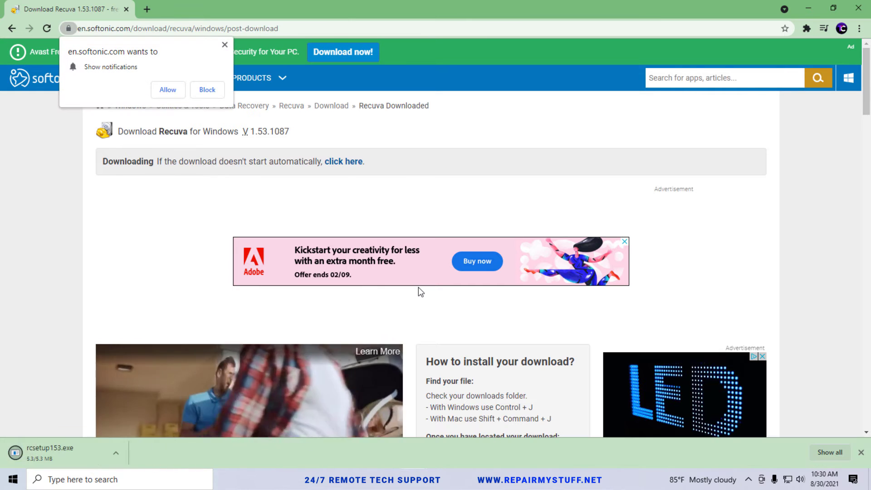
left_click(225, 45)
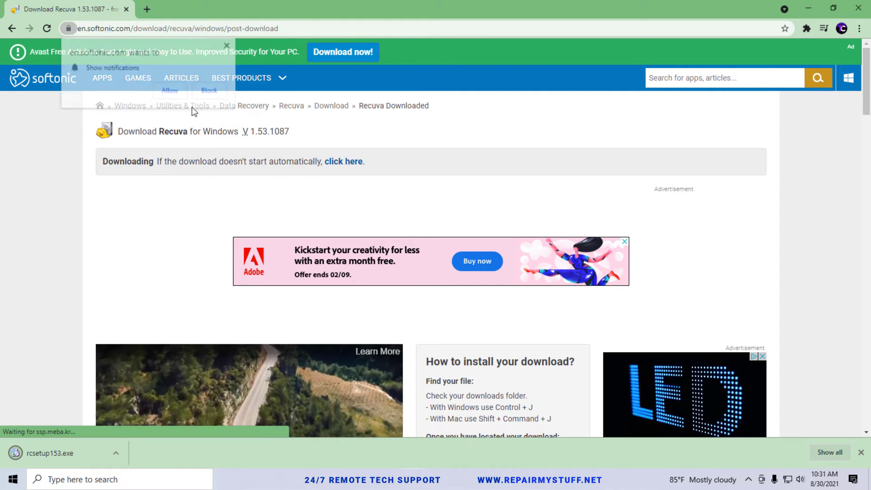
Run rcsetup153.exe, close the browser, and install Recuva without CCleaner, keeping the default install options.
left_click(67, 452)
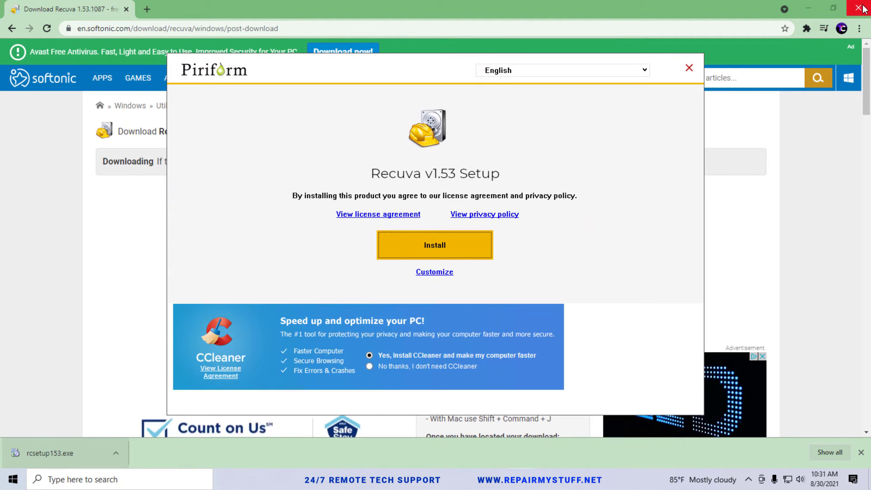
left_click(860, 8)
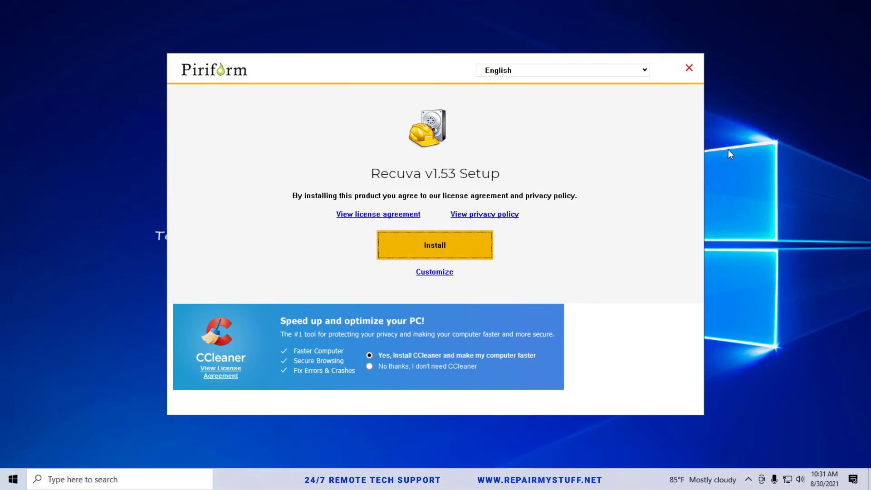
left_click(368, 366)
left_click(440, 275)
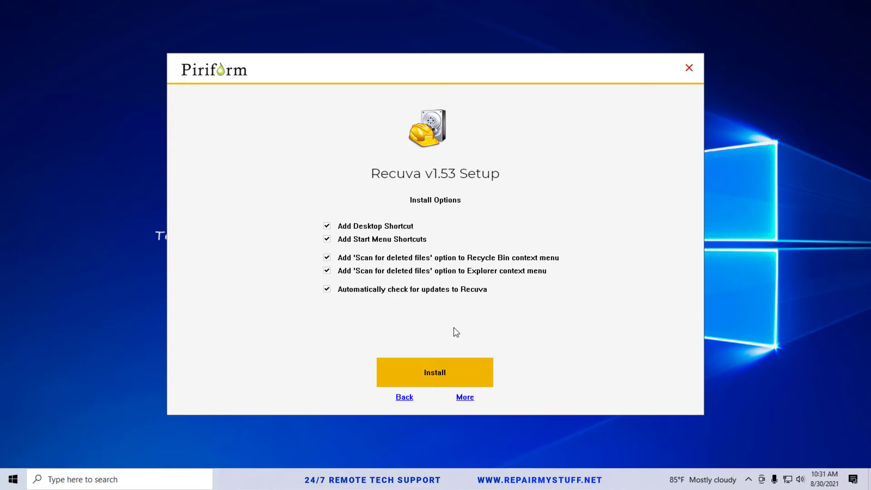
left_click(464, 372)
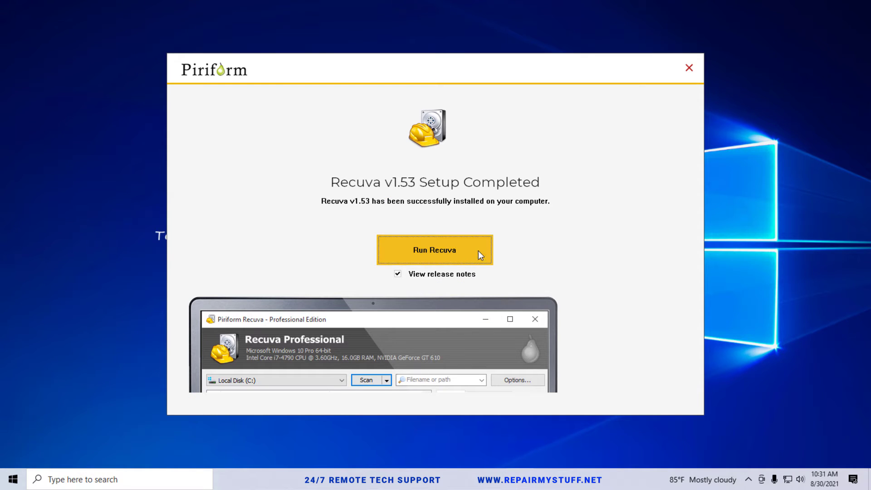
Launch Recuva from the finished setup and choose Pictures as the file type to recover in the wizard.
left_click(478, 250)
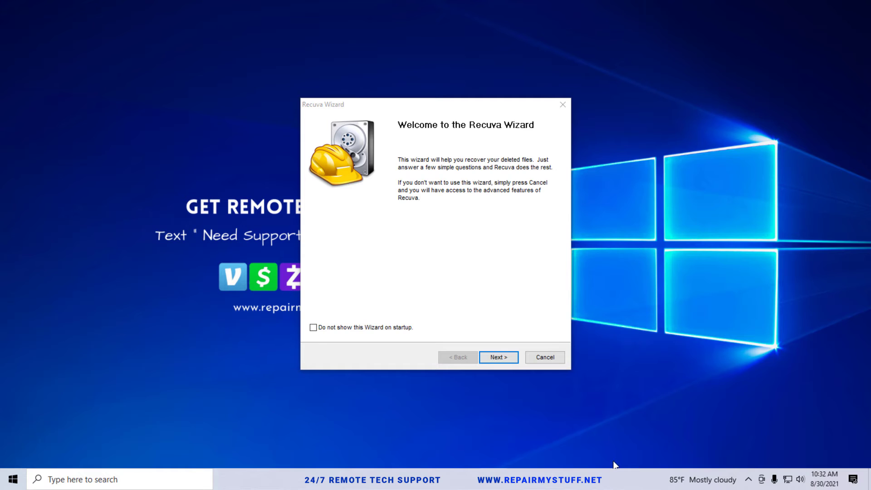
left_click(495, 358)
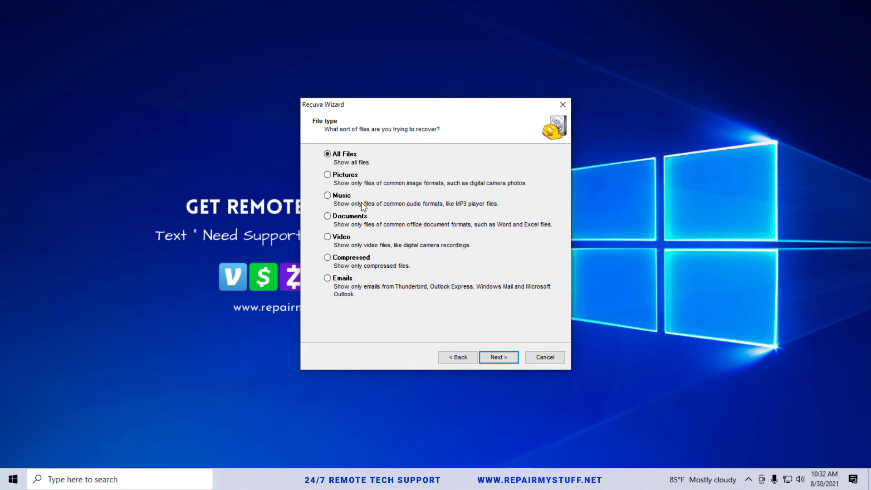
left_click(335, 179)
left_click(337, 284)
left_click(340, 238)
left_click(341, 198)
left_click(328, 175)
left_click(503, 358)
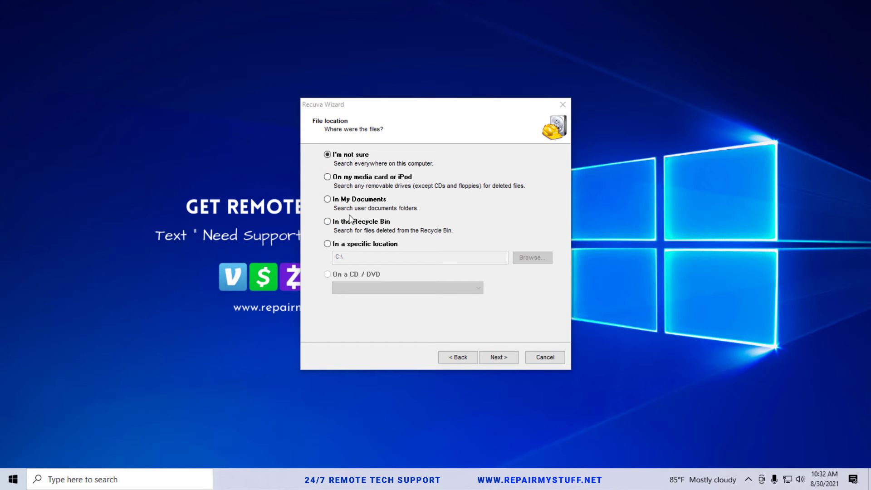
Keep the file location as "I'm not sure" and start the search with Deep Scan off.
left_click(328, 178)
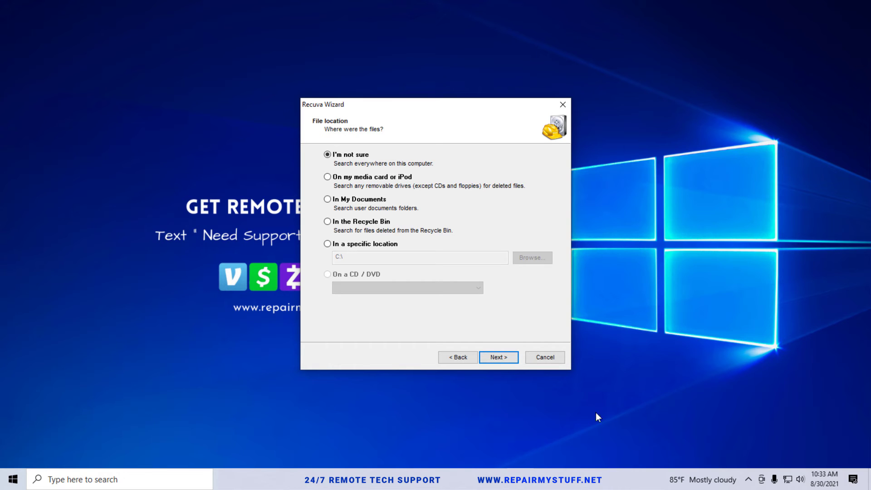
left_click(497, 357)
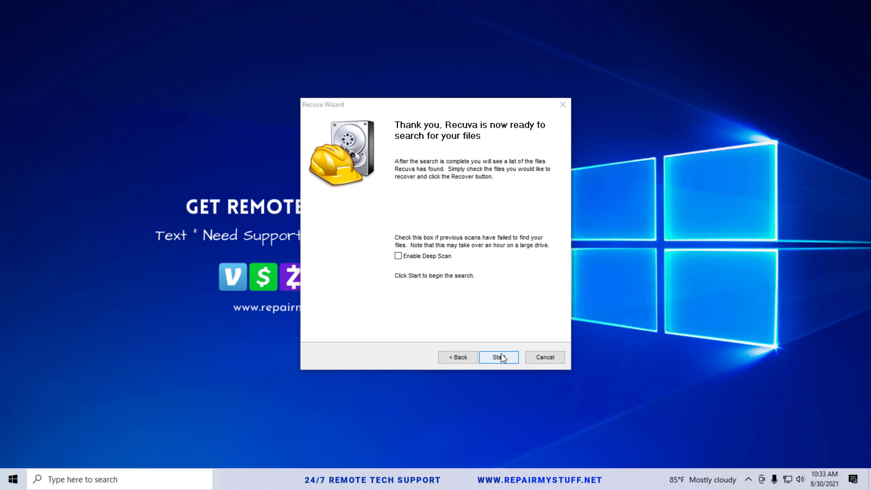
left_click(398, 256)
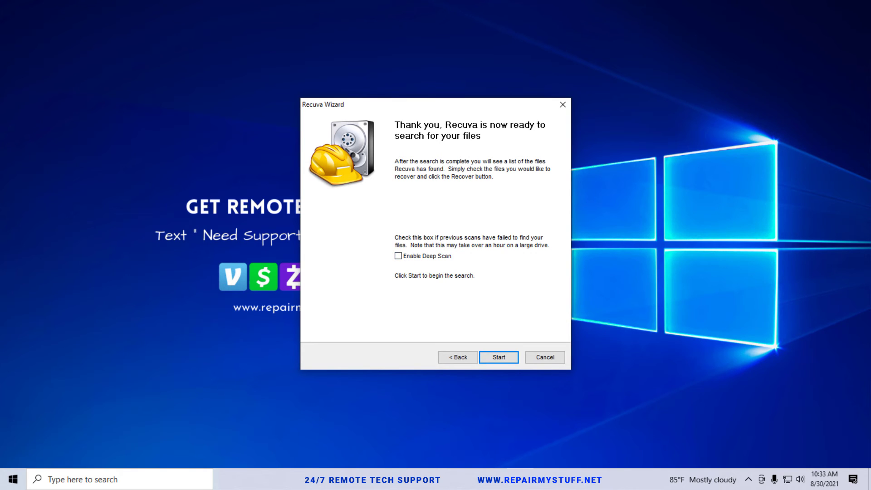
left_click(489, 357)
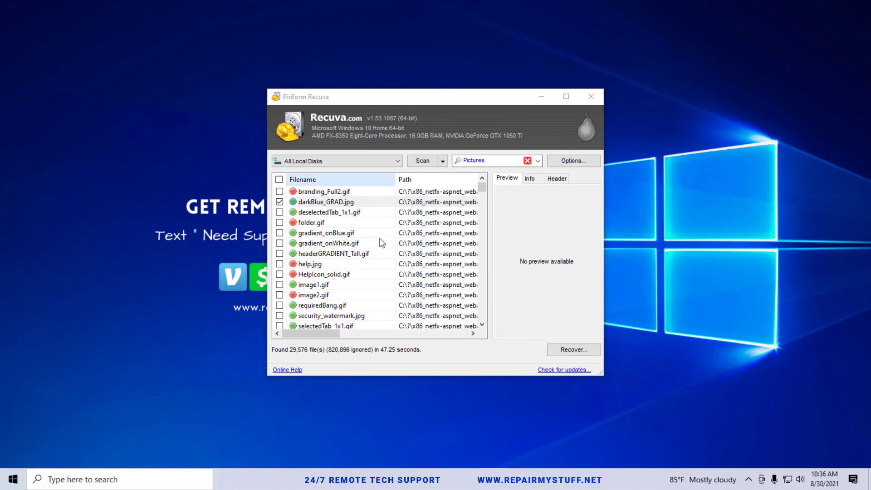
Preview several of the found pictures, including alert_lrg.gif, aspx_file.gif, headerGRADIENT_Tall.gif and gradient_onBlue.gif.
scroll(399, 253, "up", 1)
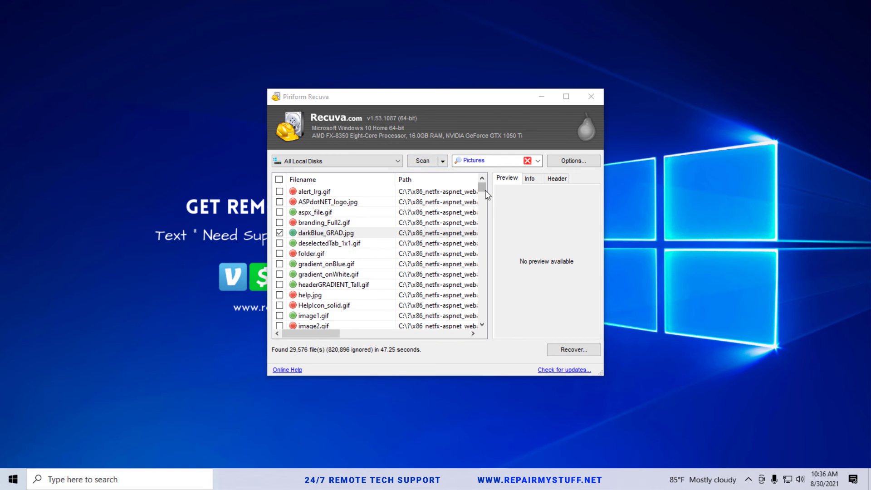
left_click_drag(485, 191, 472, 171)
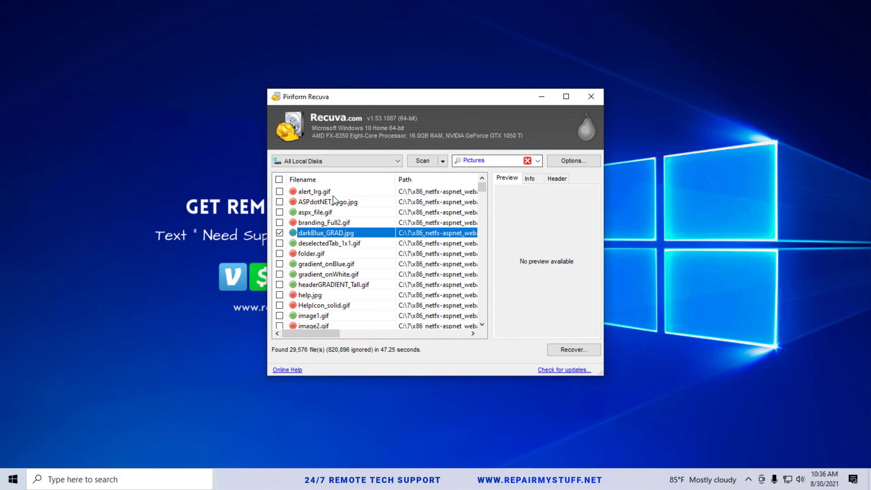
left_click(298, 193)
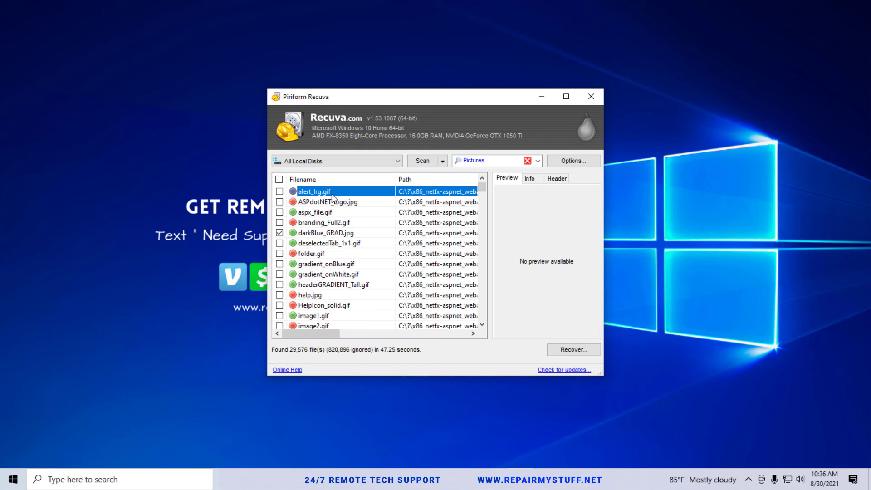
left_click(313, 216)
scroll(312, 215, "down", 1)
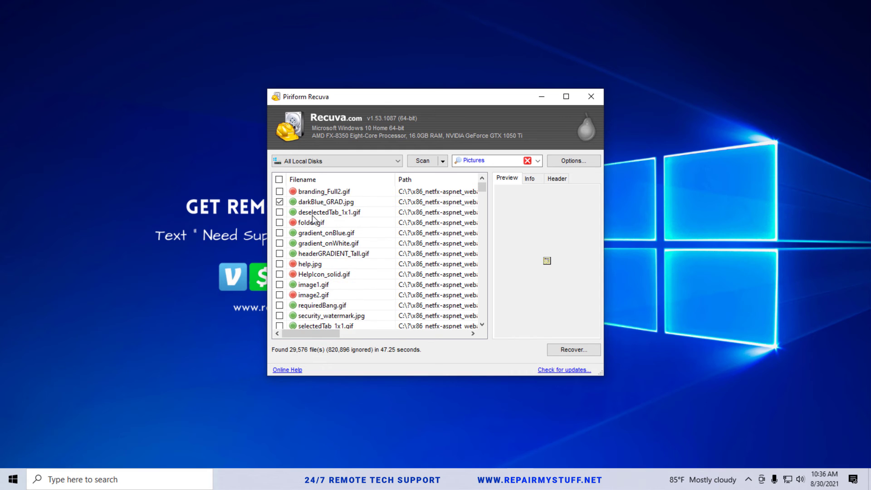
scroll(345, 243, "up", 1)
left_click(314, 275)
left_click(318, 284)
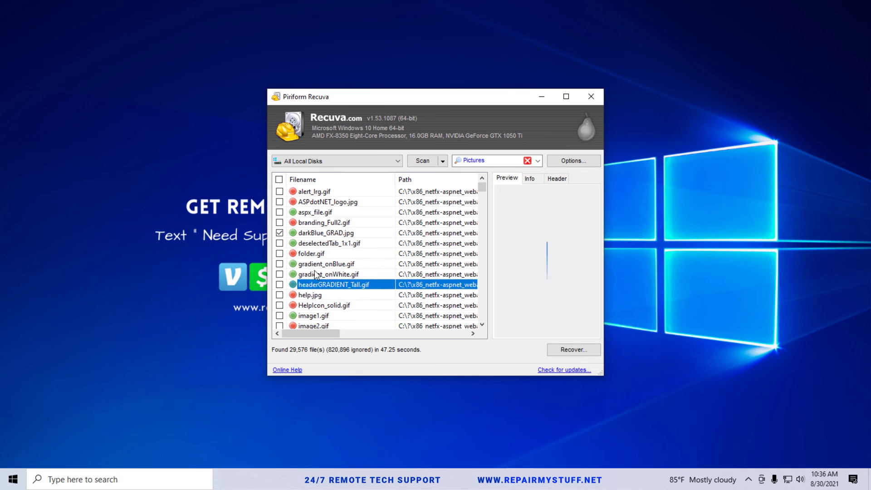
left_click(314, 272)
left_click(316, 263)
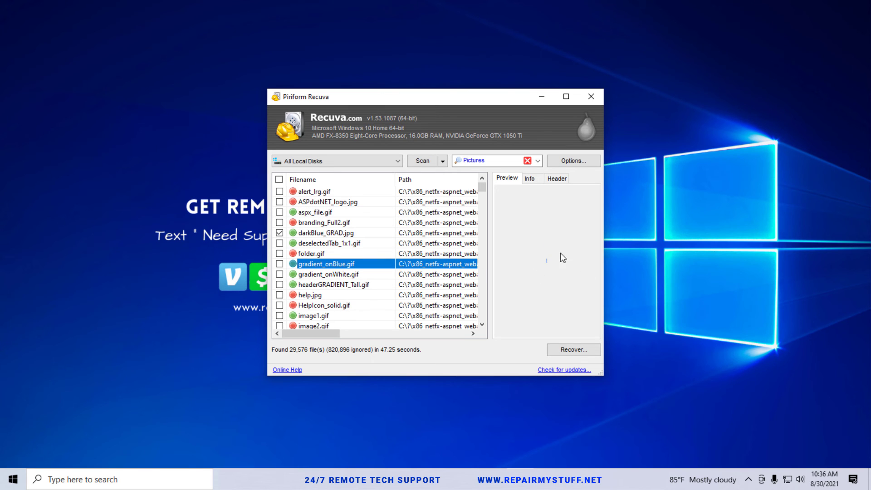
scroll(288, 284, "down", 3)
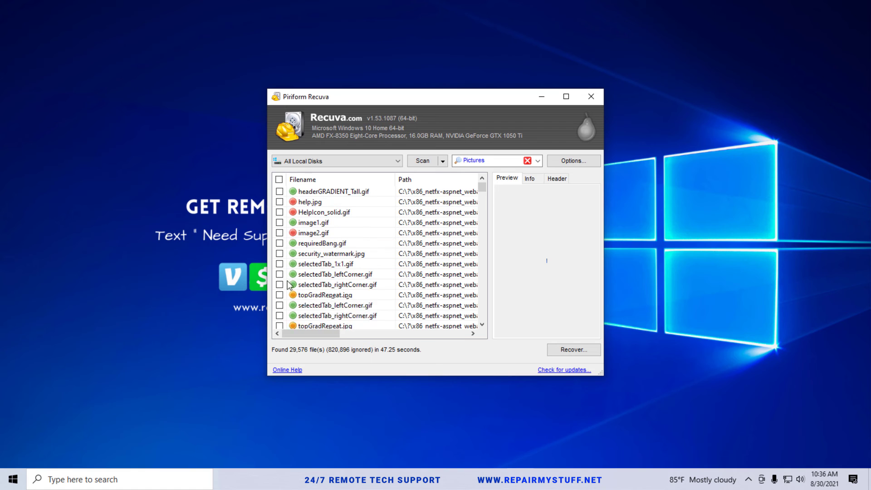
Recover the checked pictures to the Desktop, agreeing to restore to the same drive, and close the completion summary.
left_click(557, 347)
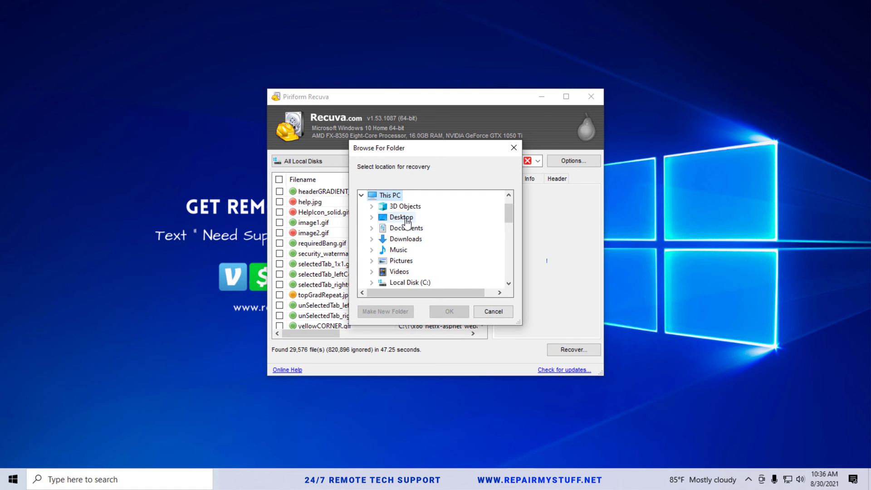
left_click(407, 221)
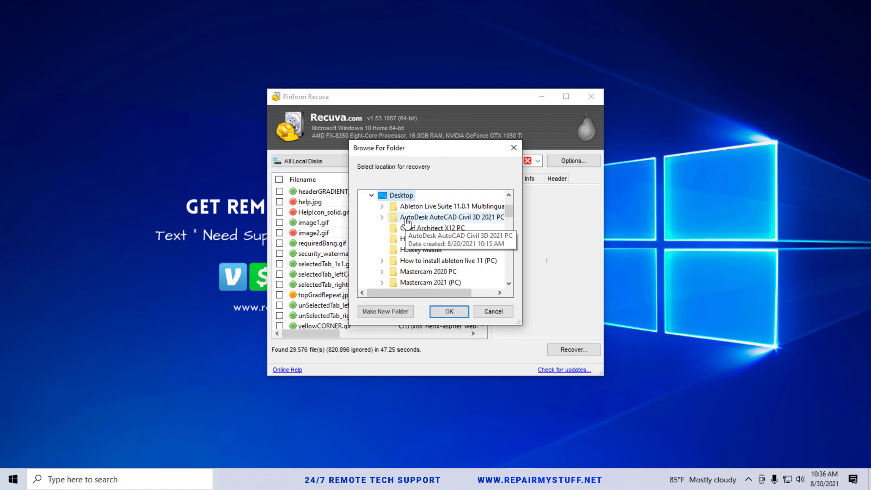
left_click(450, 313)
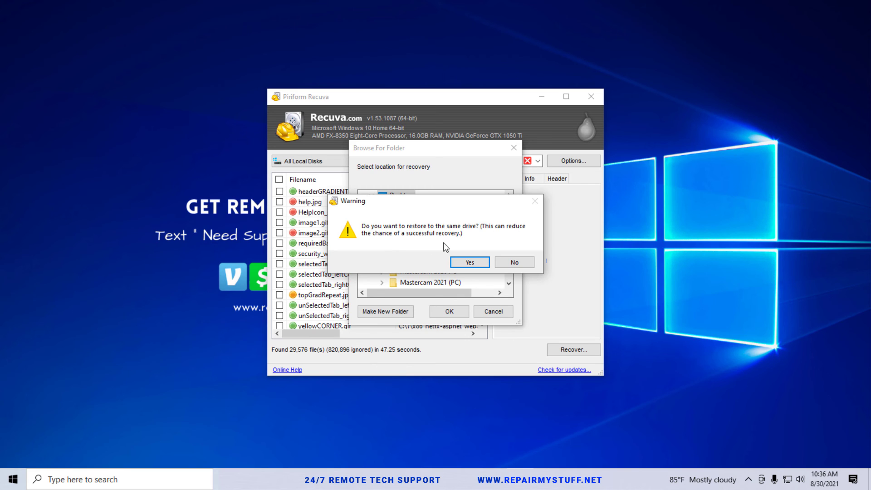
left_click(472, 263)
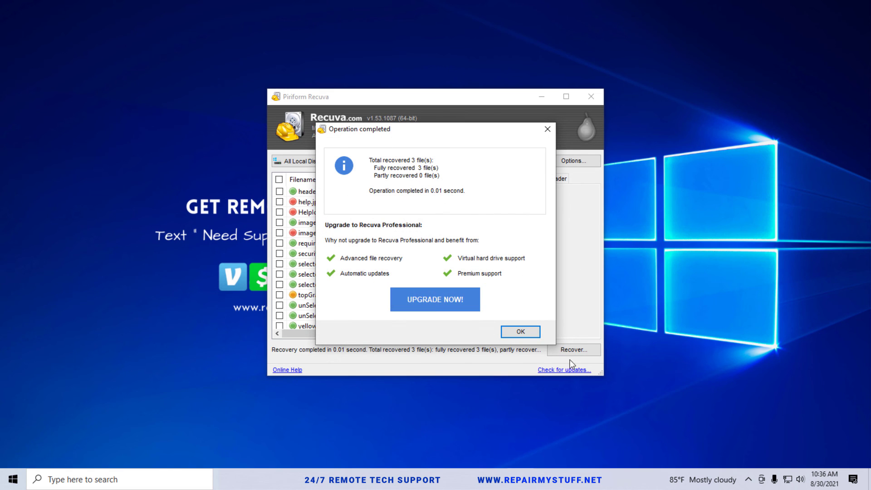
left_click(520, 331)
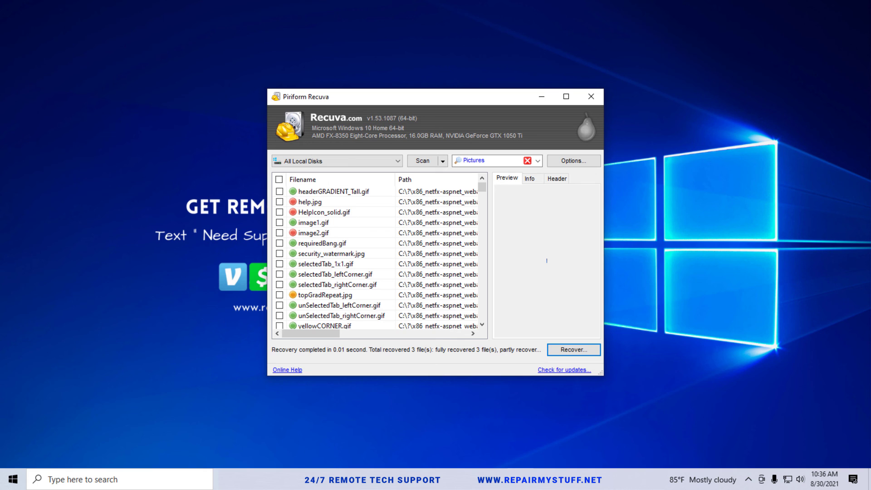